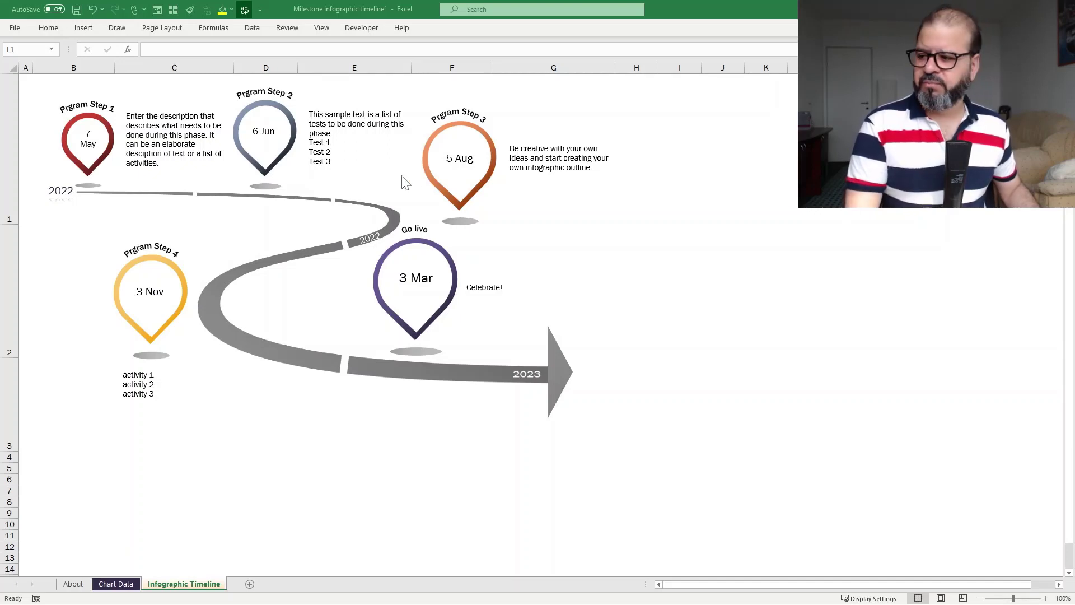
Search the online templates for 'infographics' and create a workbook from Milestone infographic timeline.
{"action": "left_click", "coordinate": [21, 32]}
{"action": "left_click", "coordinate": [15, 28]}
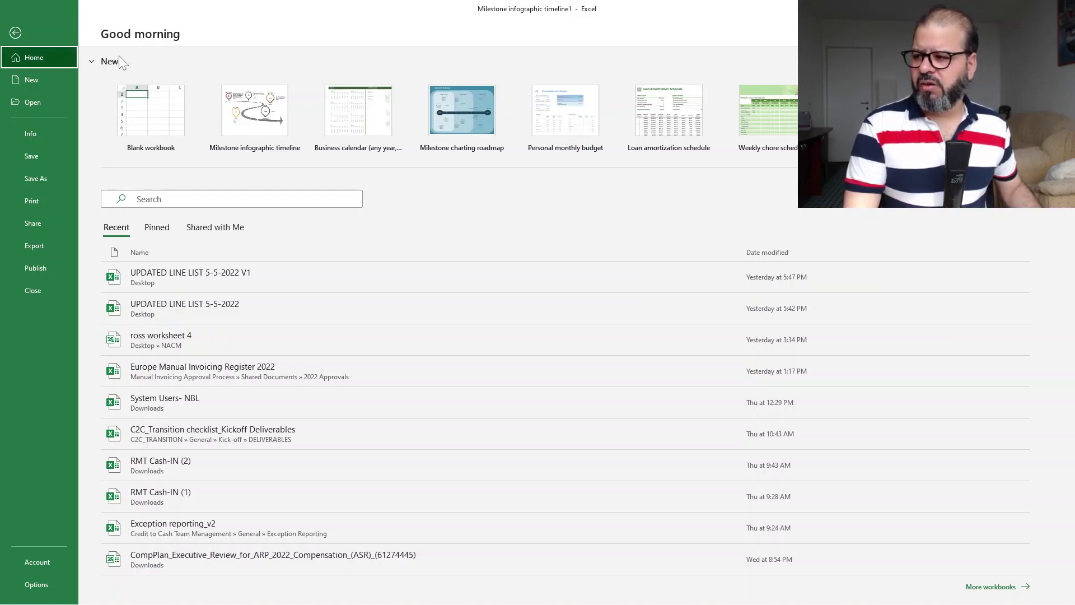
{"action": "left_click", "coordinate": [31, 79]}
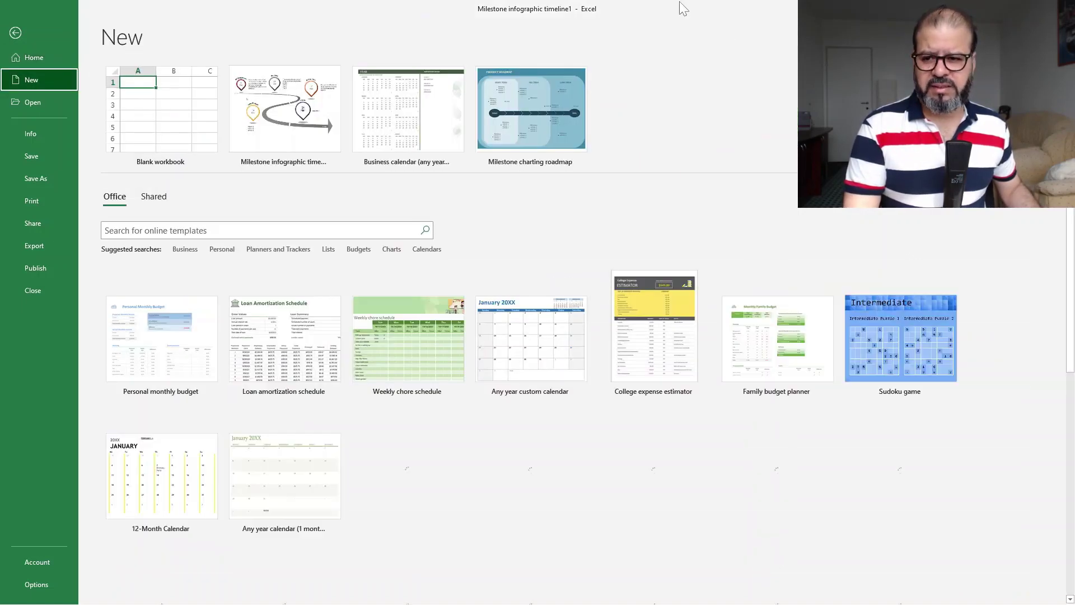
{"action": "left_click", "coordinate": [271, 224]}
{"action": "type", "text": "infographics"}
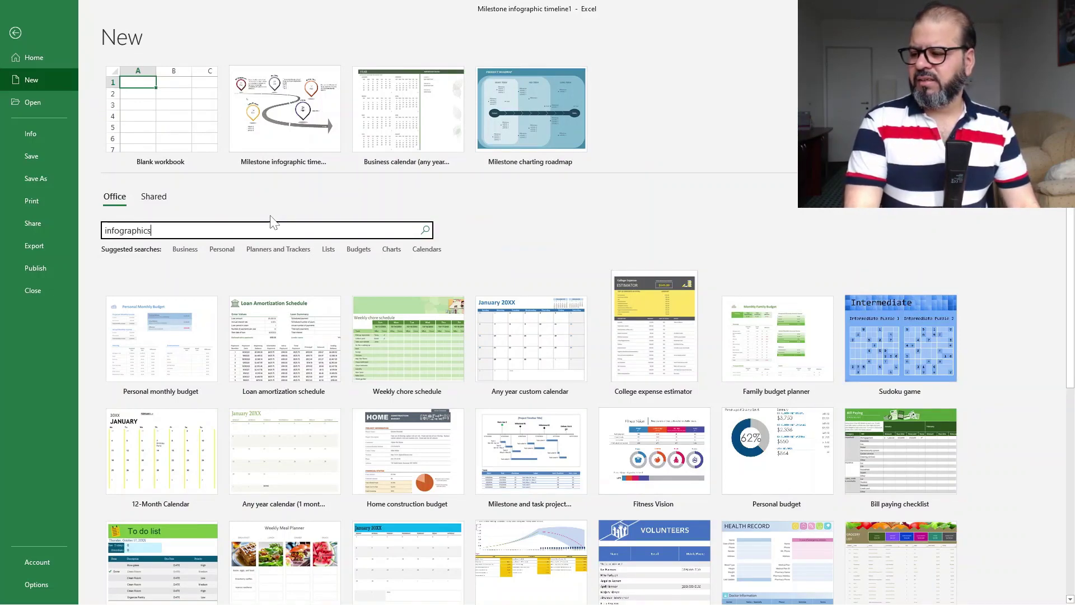
{"action": "key", "text": "Return"}
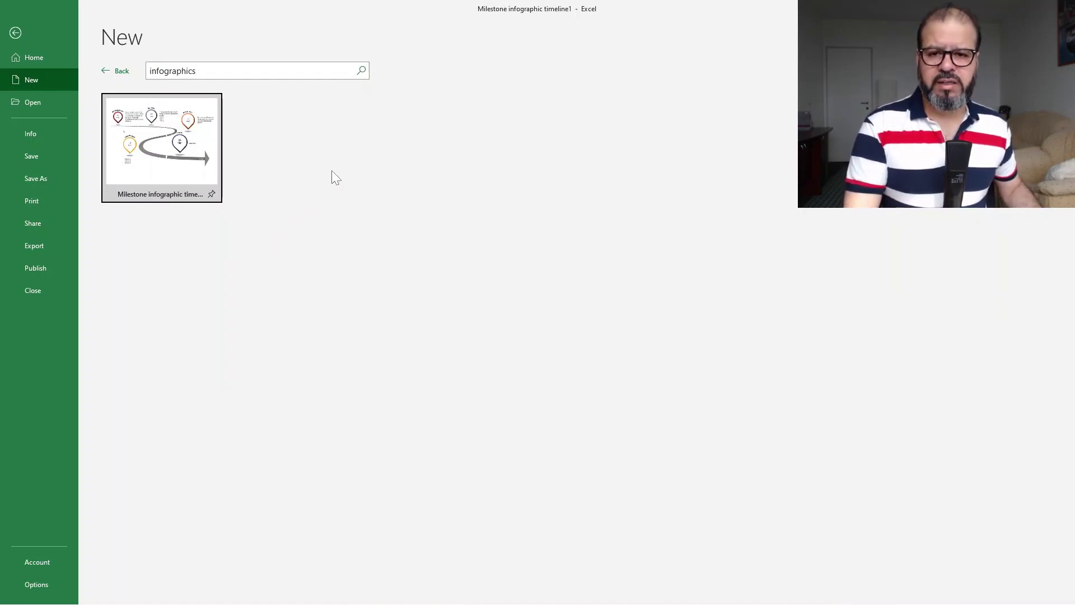
{"action": "double_click", "coordinate": [177, 157]}
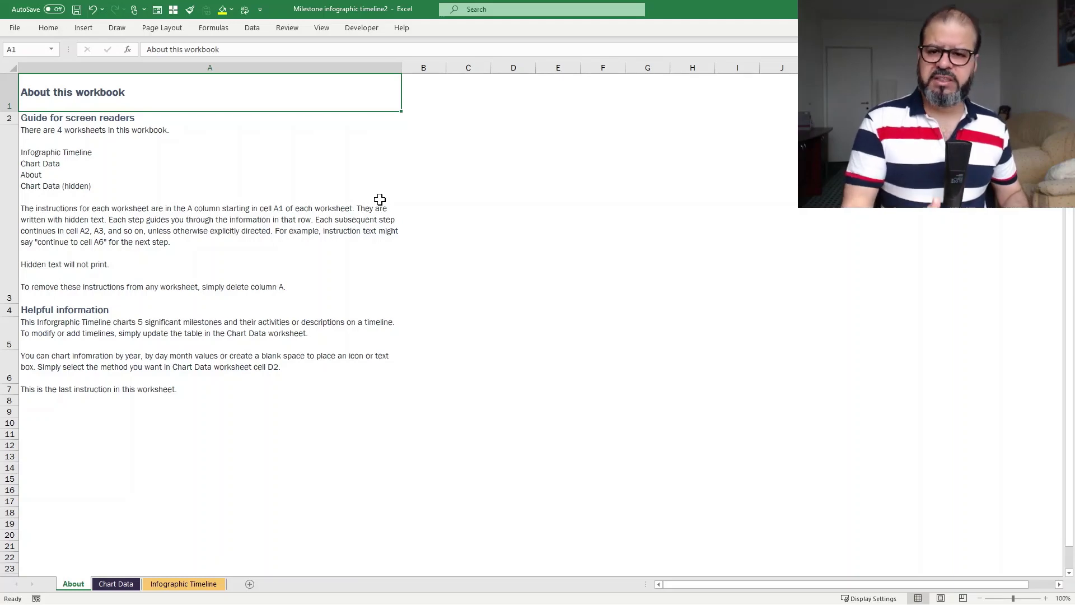
Switch to the Chart Data sheet and select the Set Benchmarks title in C4.
{"action": "left_click", "coordinate": [118, 584]}
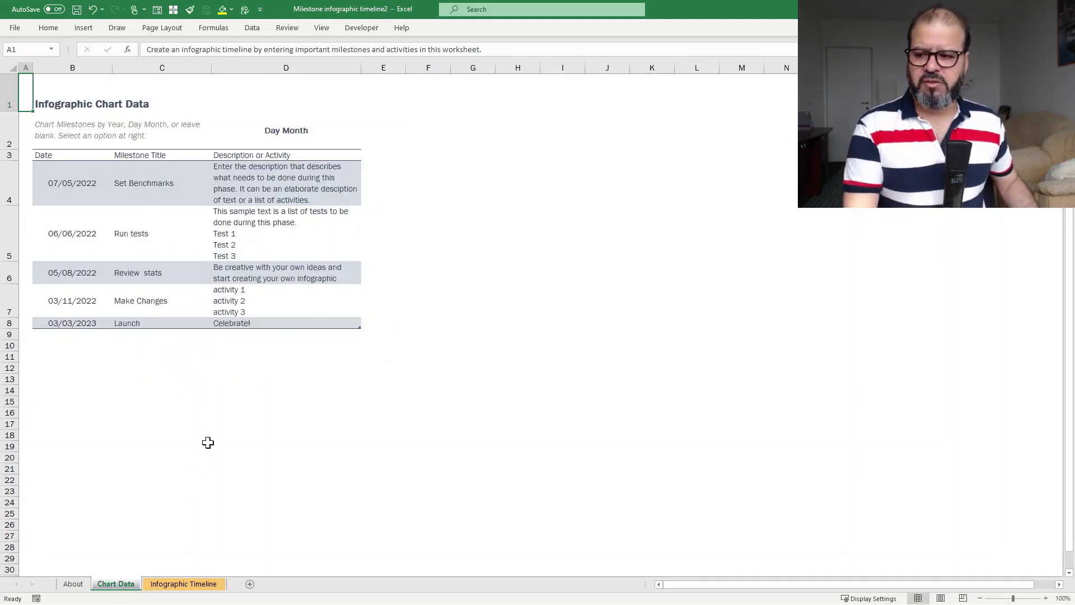
{"action": "left_click", "coordinate": [126, 181]}
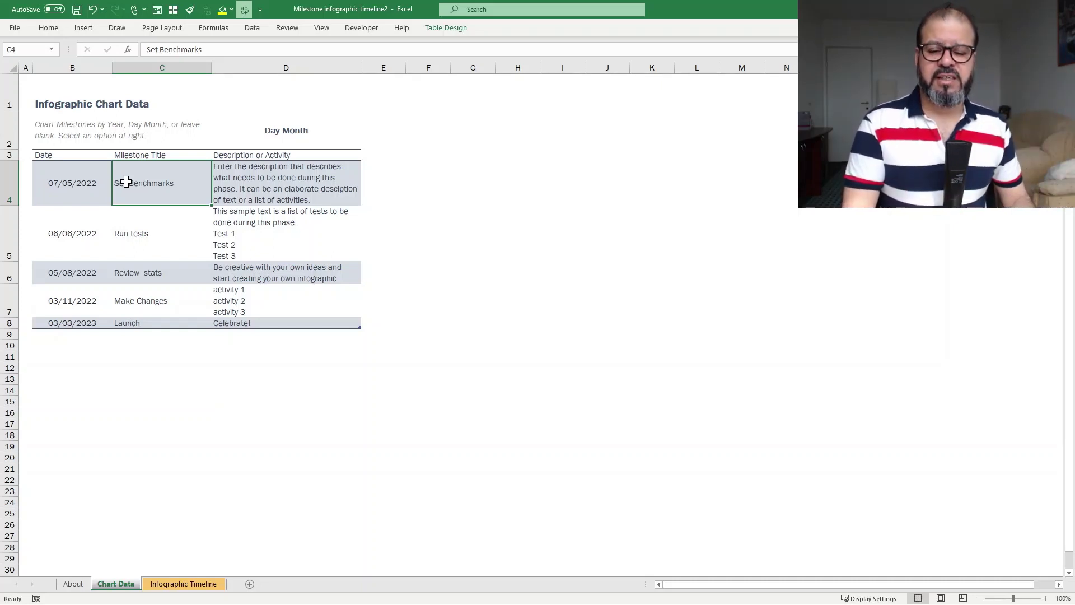
Inspect the first milestone date and the formulas behind B4 and B5.
{"action": "left_click", "coordinate": [62, 182]}
{"action": "left_click", "coordinate": [10, 182]}
{"action": "left_click", "coordinate": [58, 212]}
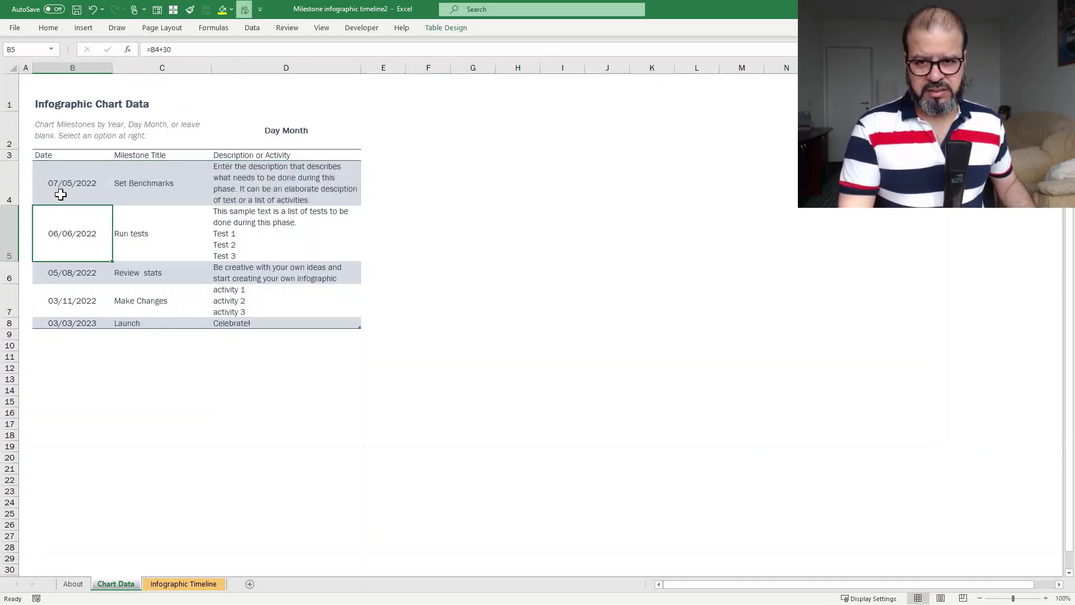
{"action": "left_click", "coordinate": [88, 190]}
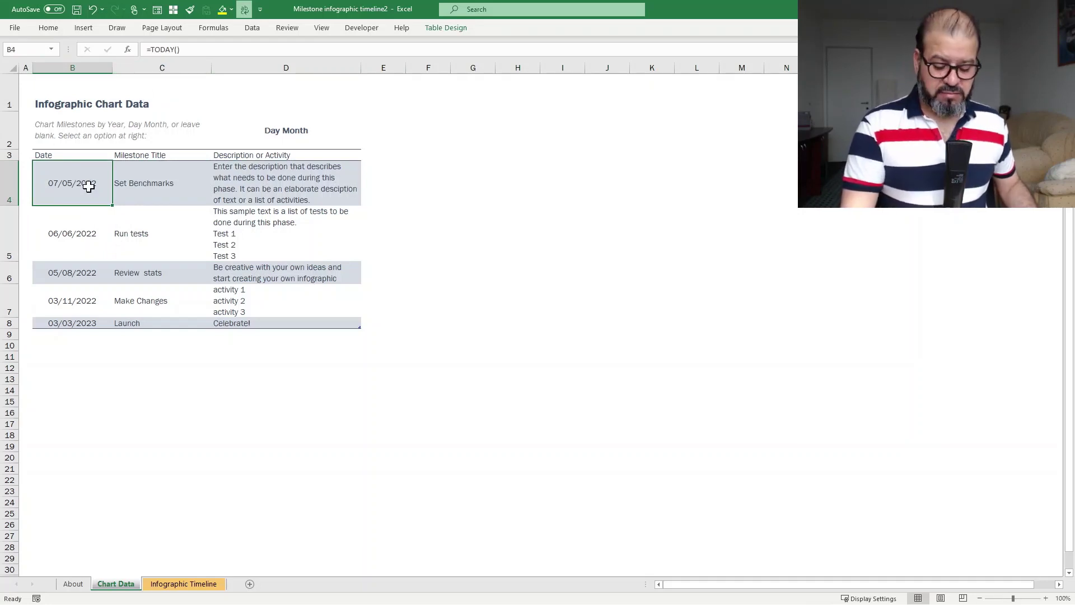
Change B5 to =B4+36 and B6 to =B5+65.
{"action": "left_click", "coordinate": [84, 218]}
{"action": "left_click", "coordinate": [191, 50]}
{"action": "key", "text": "BackSpace"}
{"action": "type", "text": "6"}
{"action": "key", "text": "Return"}
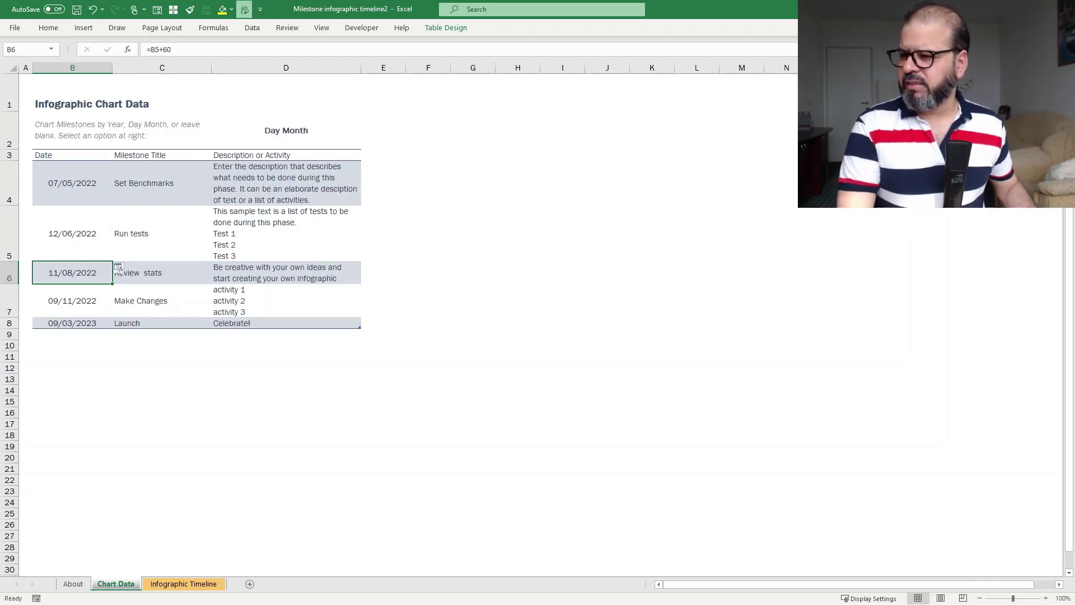
{"action": "left_click", "coordinate": [190, 50]}
{"action": "key", "text": "BackSpace"}
{"action": "key", "text": "BackSpace"}
{"action": "type", "text": "65"}
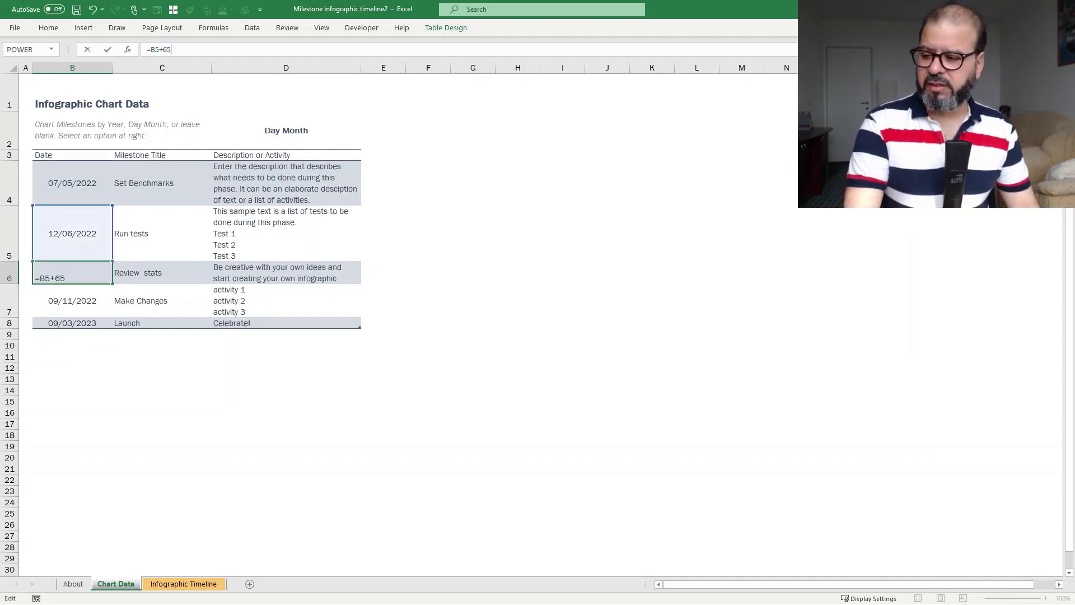
{"action": "key", "text": "Return"}
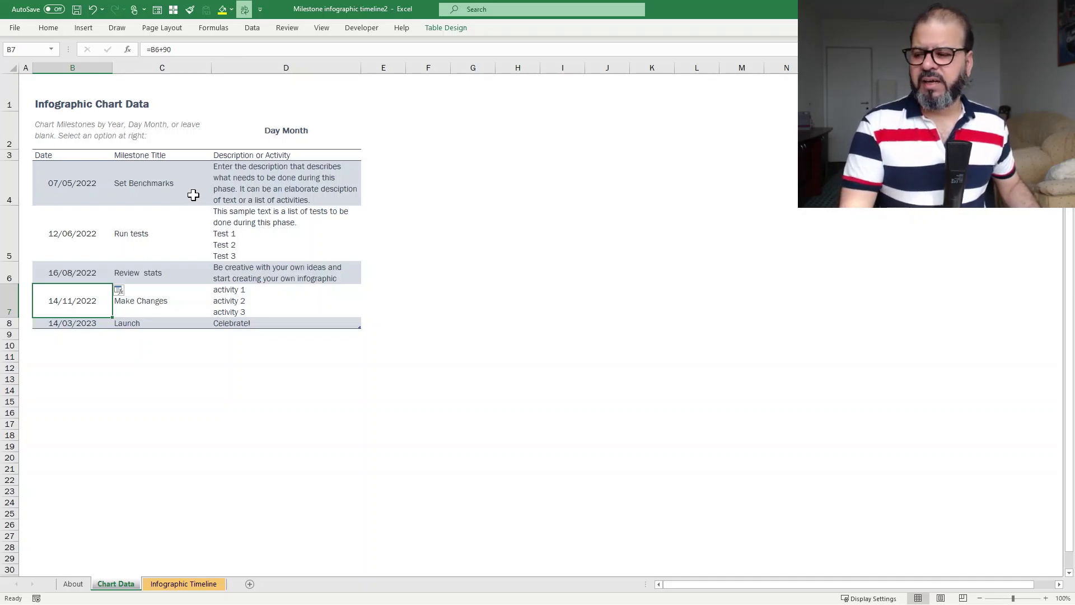
Review the shifted dates B4:B7 and view them on the Infographic Timeline sheet.
{"action": "left_click_drag", "start_coordinate": [69, 186], "coordinate": [70, 290]}
{"action": "left_click", "coordinate": [84, 215]}
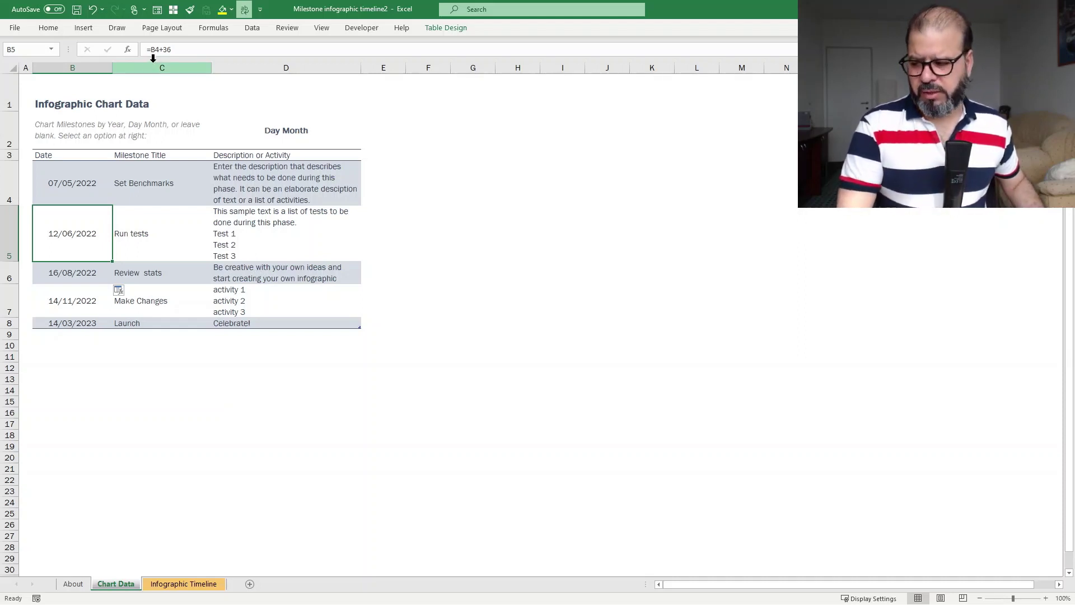
{"action": "left_click", "coordinate": [173, 174]}
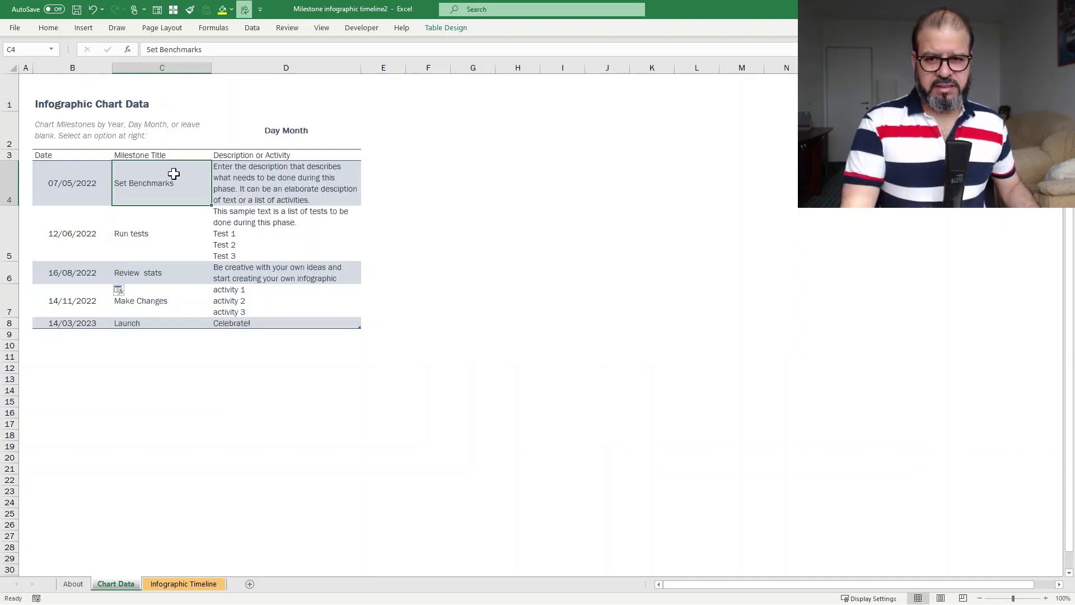
{"action": "left_click", "coordinate": [161, 585]}
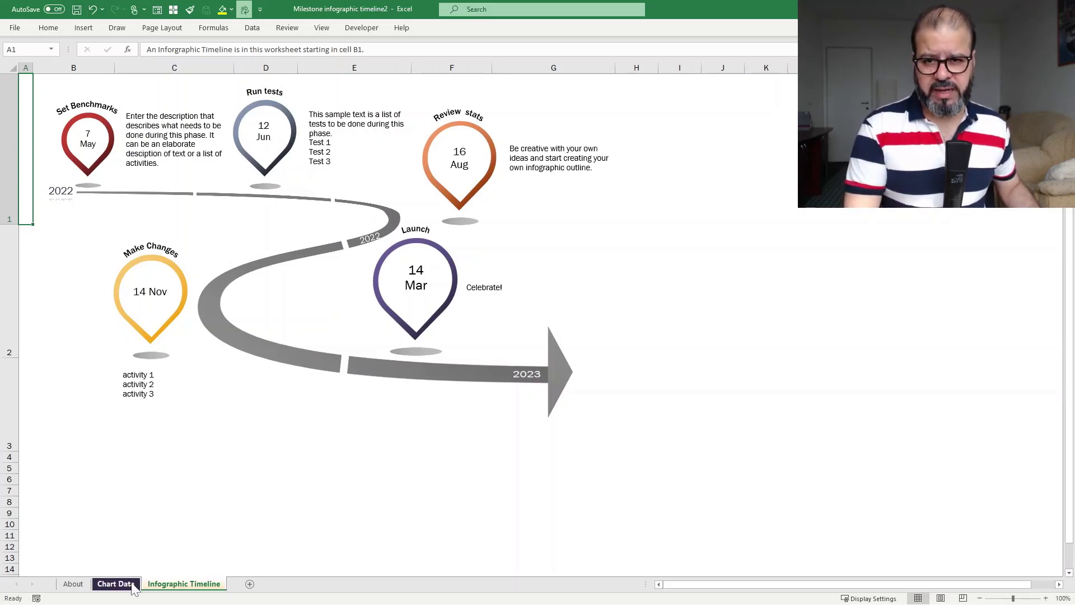
Retitle the first milestone in C4 as 'Wave 1' on the Chart Data sheet.
{"action": "left_click", "coordinate": [132, 584]}
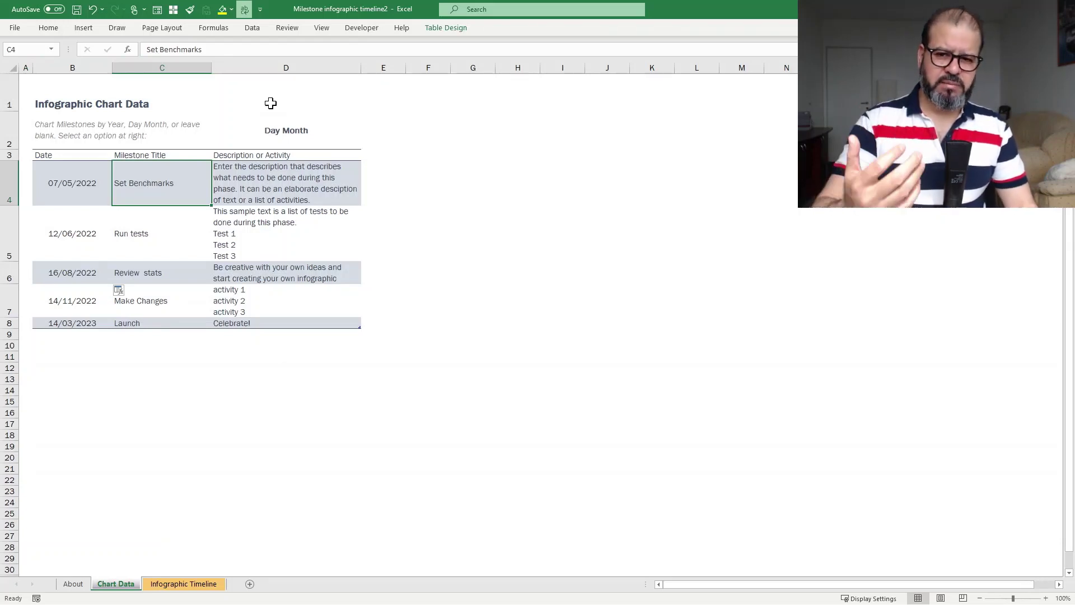
{"action": "type", "text": "Wave 2"}
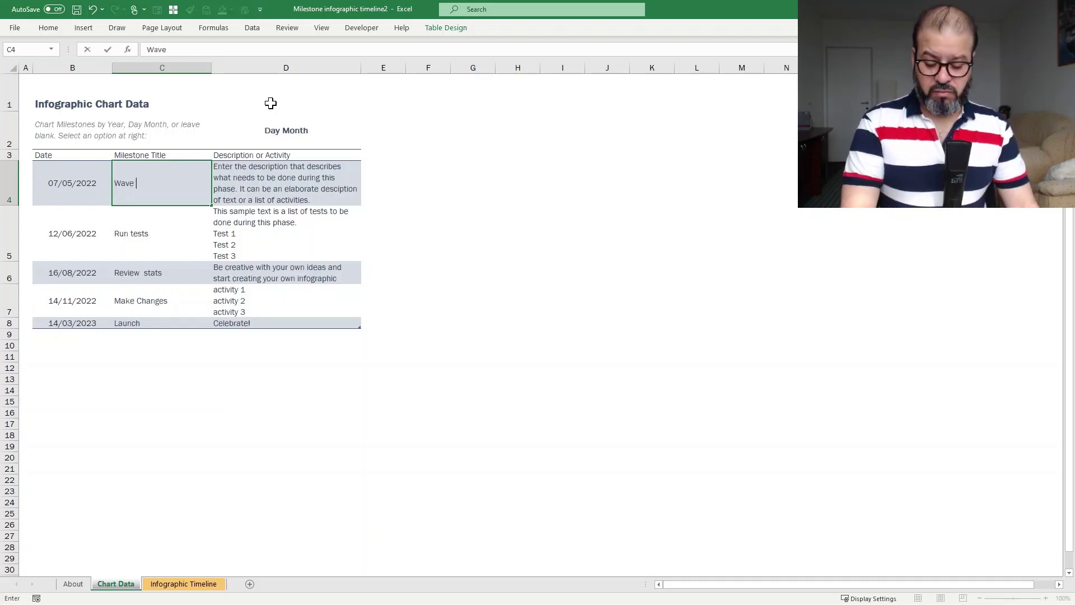
{"action": "key", "text": "BackSpace"}
{"action": "type", "text": "1"}
{"action": "key", "text": "Return"}
{"action": "key", "text": "Up"}
Fill the series down to C7 for Wave 2 to Wave 4 and check the timeline pins.
{"action": "left_click_drag", "start_coordinate": [271, 103], "coordinate": [158, 322]}
{"action": "left_click", "coordinate": [154, 195]}
{"action": "left_click_drag", "start_coordinate": [211, 205], "coordinate": [189, 303]}
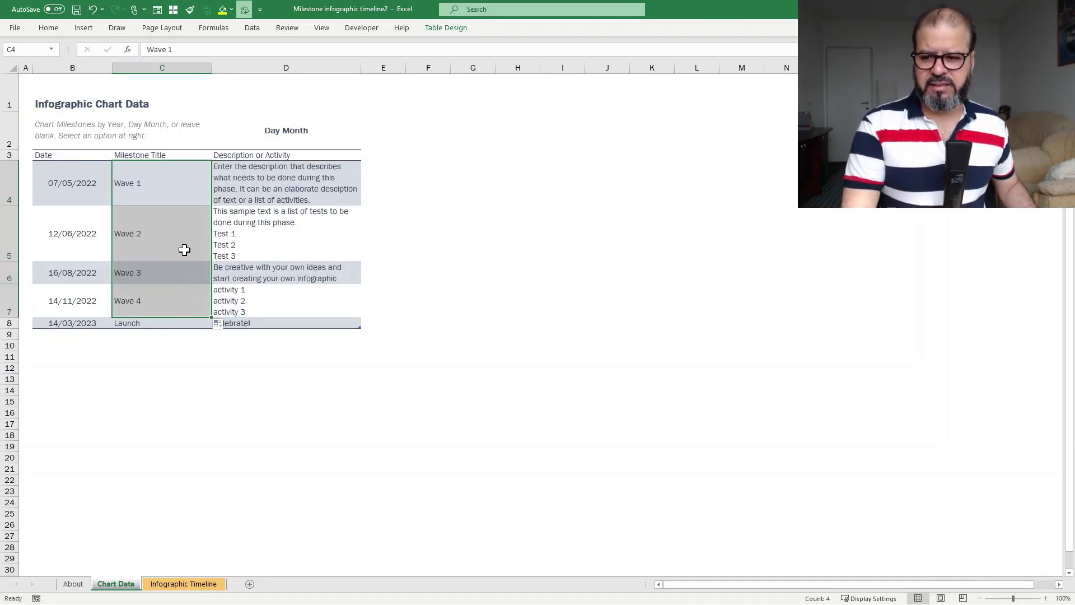
{"action": "left_click", "coordinate": [180, 274]}
{"action": "left_click", "coordinate": [181, 584]}
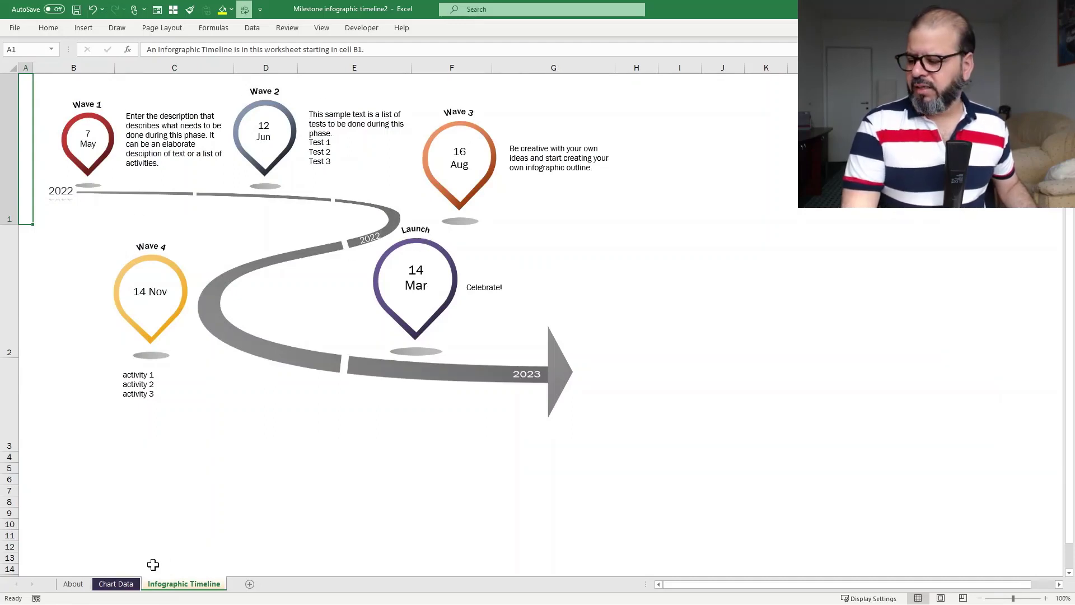
{"action": "left_click", "coordinate": [132, 584]}
Rename the Launch title in C8 to 'Go live!' and check its pin on the timeline.
{"action": "left_click", "coordinate": [164, 320]}
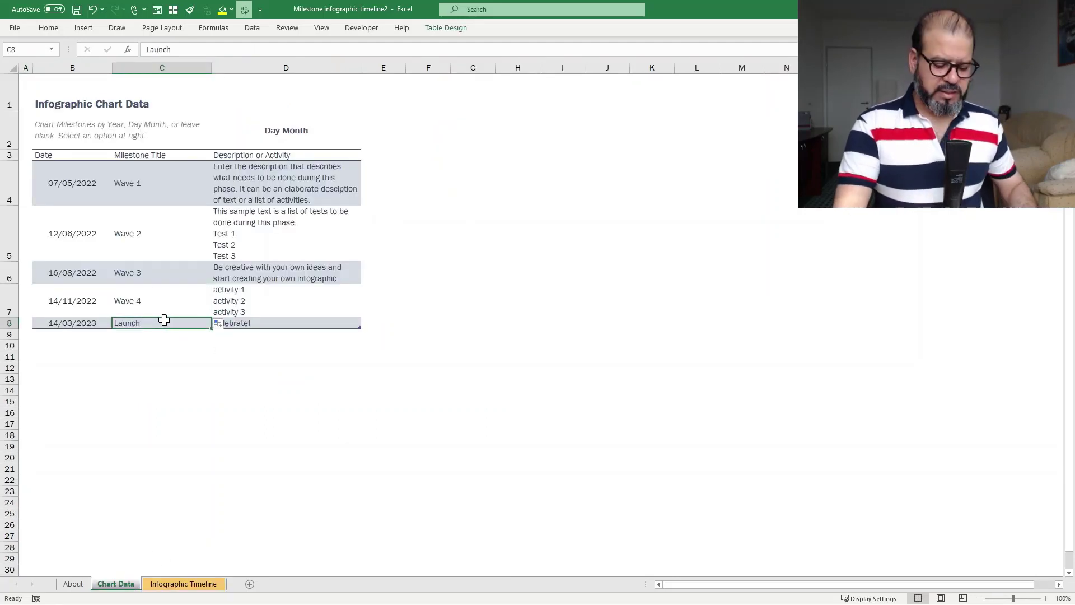
{"action": "type", "text": "Go live!"}
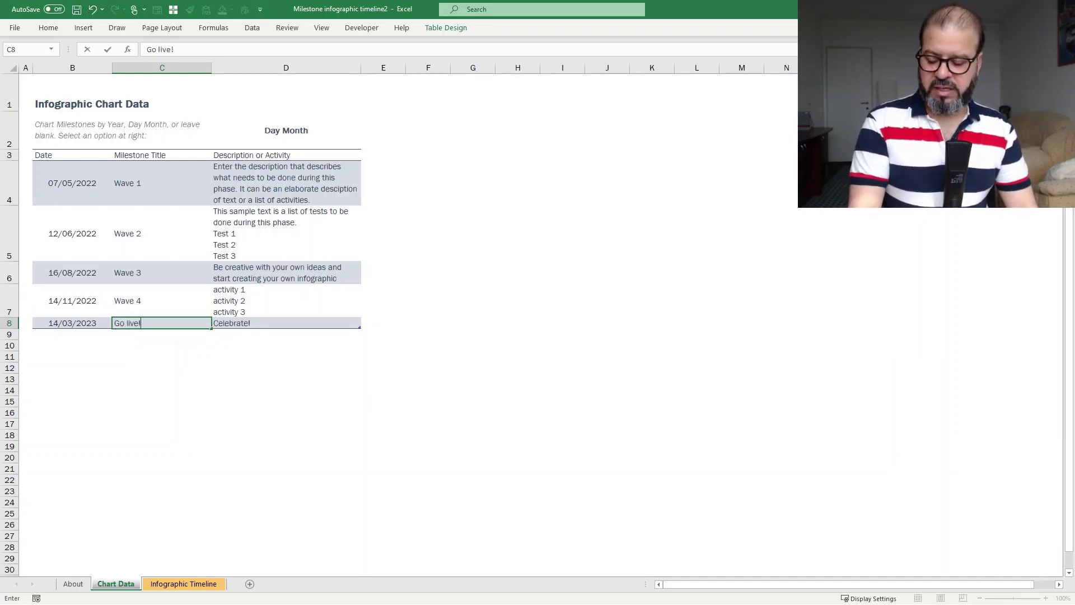
{"action": "key", "text": "Return"}
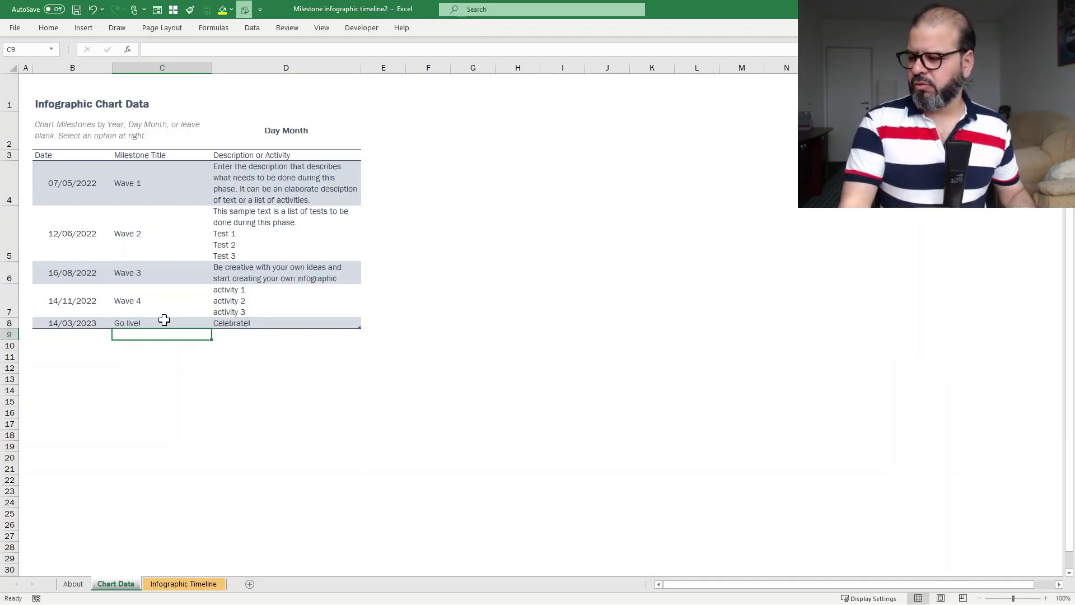
{"action": "left_click", "coordinate": [171, 584]}
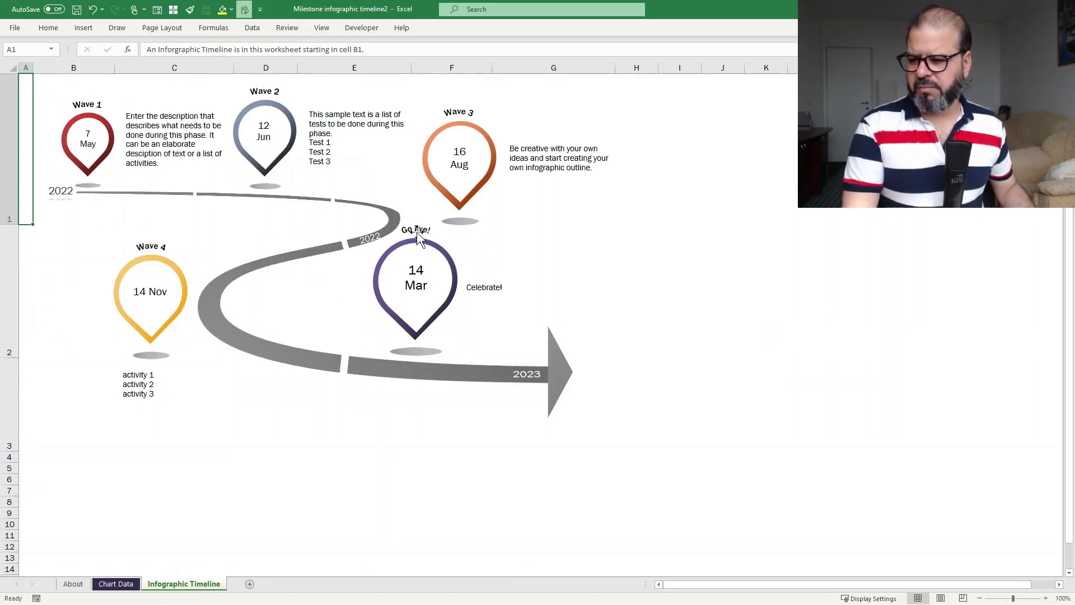
{"action": "left_click", "coordinate": [490, 286]}
{"action": "left_click", "coordinate": [493, 291]}
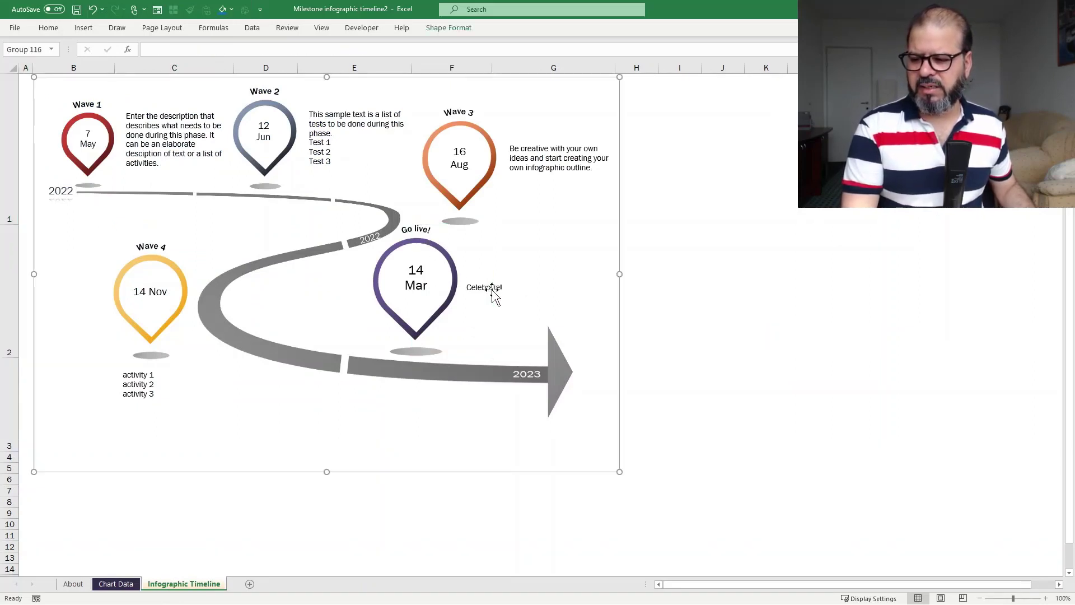
{"action": "left_click", "coordinate": [136, 586]}
{"action": "left_click", "coordinate": [272, 189]}
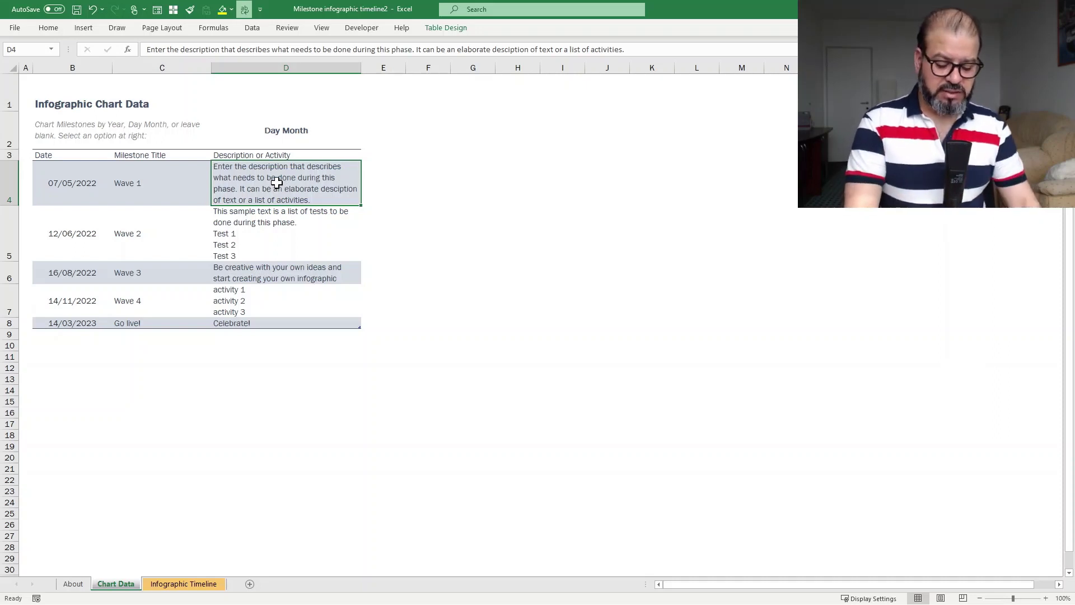
Enter 'Start of my project', 'Activity of Construciton' and 'CW' as three lines in D4.
{"action": "type", "text": "A"}
{"action": "key", "text": "Delete"}
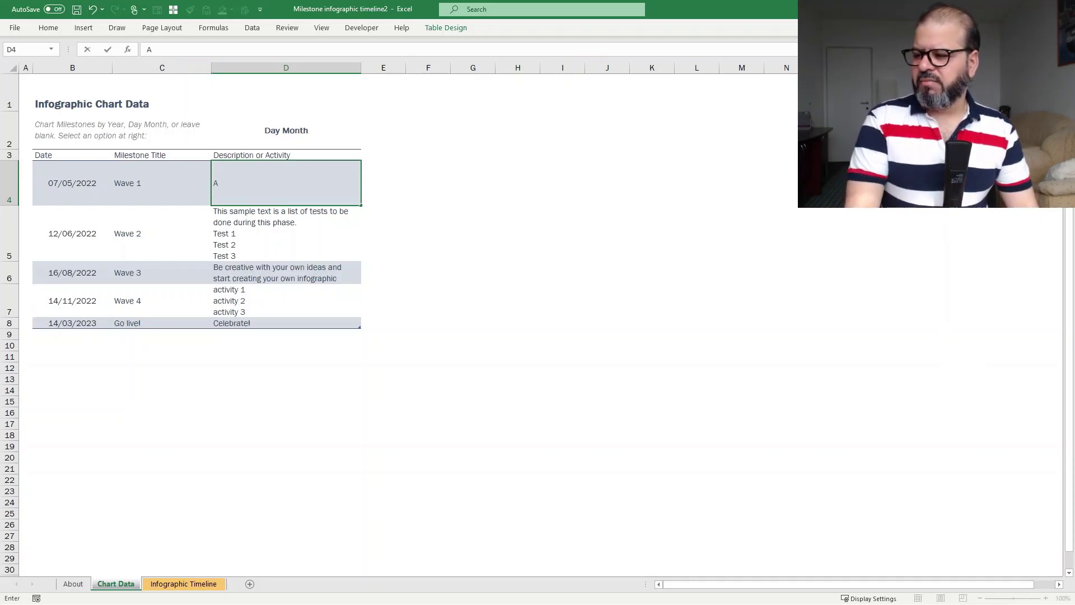
{"action": "key", "text": "BackSpace"}
{"action": "type", "text": "Strat"}
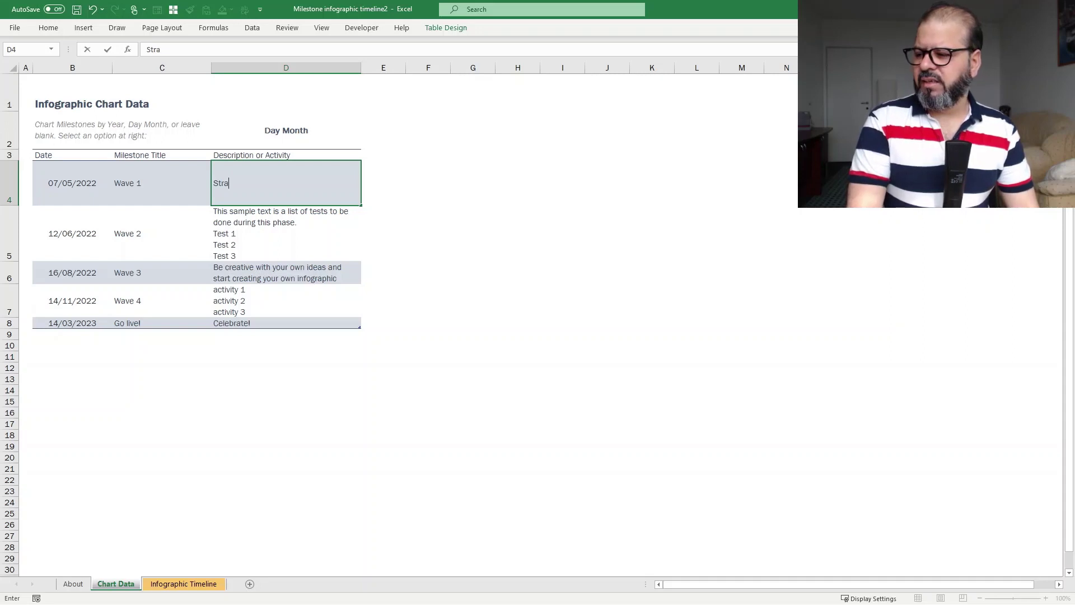
{"action": "key", "text": "BackSpace"}
{"action": "key", "text": "BackSpace"}
{"action": "key", "text": "BackSpace"}
{"action": "key", "text": "BackSpace"}
{"action": "type", "text": "ar"}
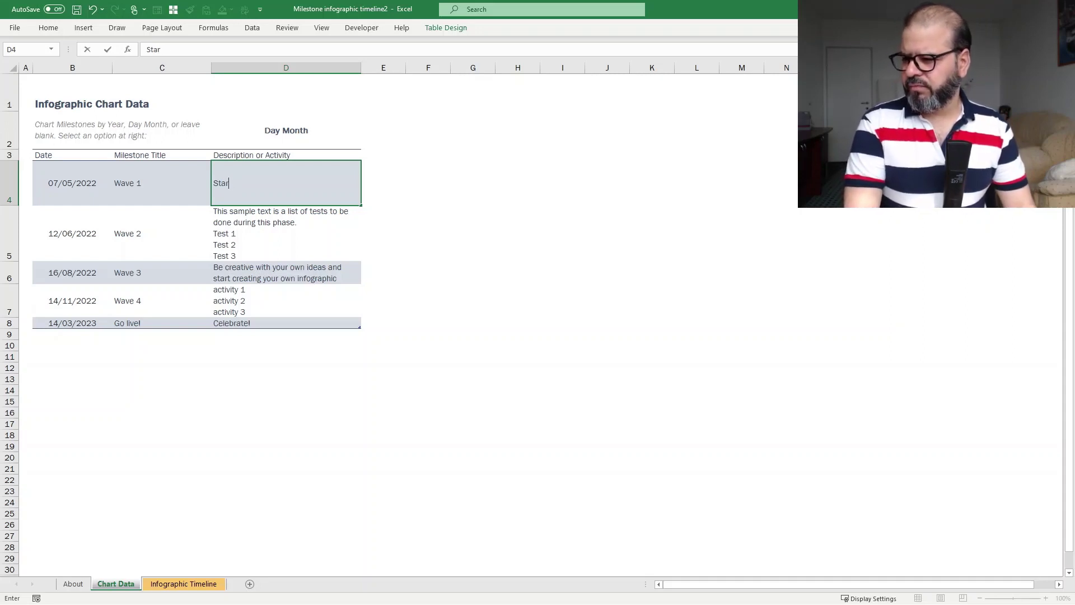
{"action": "type", "text": "t of my project"}
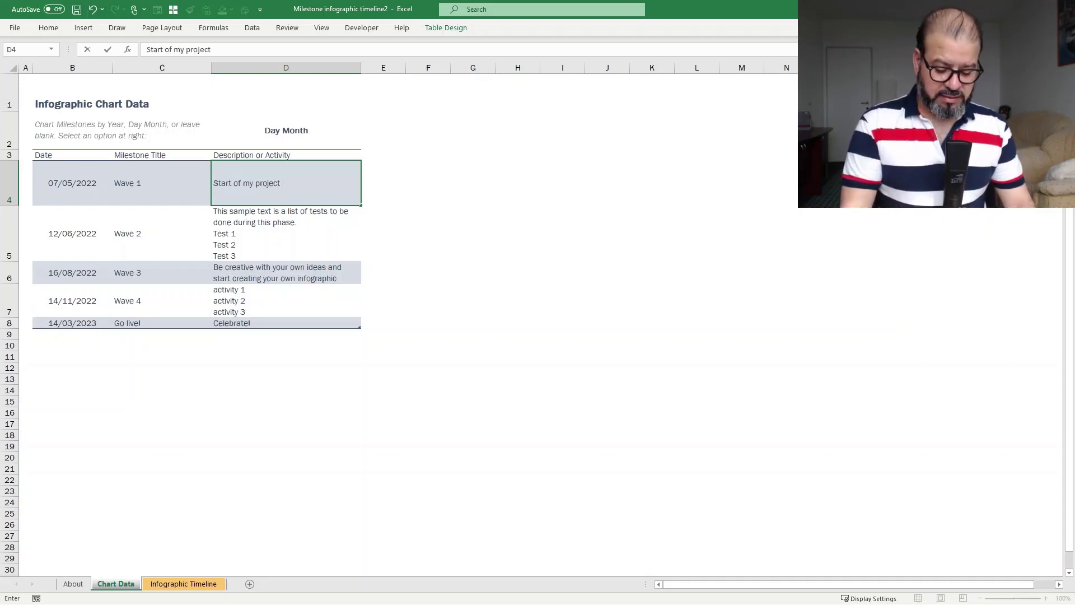
{"action": "key", "text": "alt+Return"}
{"action": "type", "text": "A"}
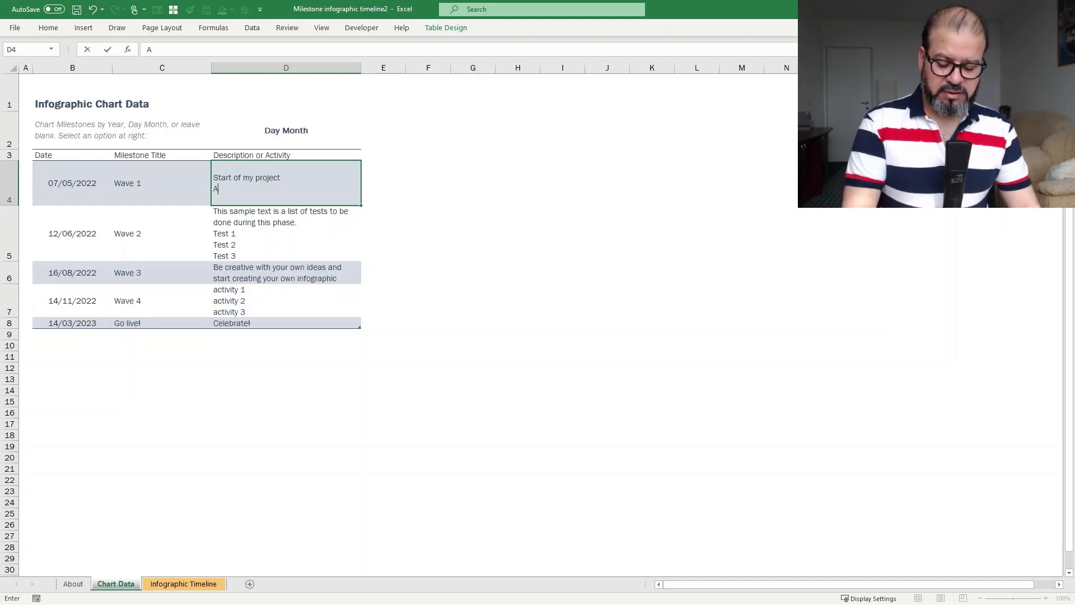
{"action": "type", "text": "ctivity of "}
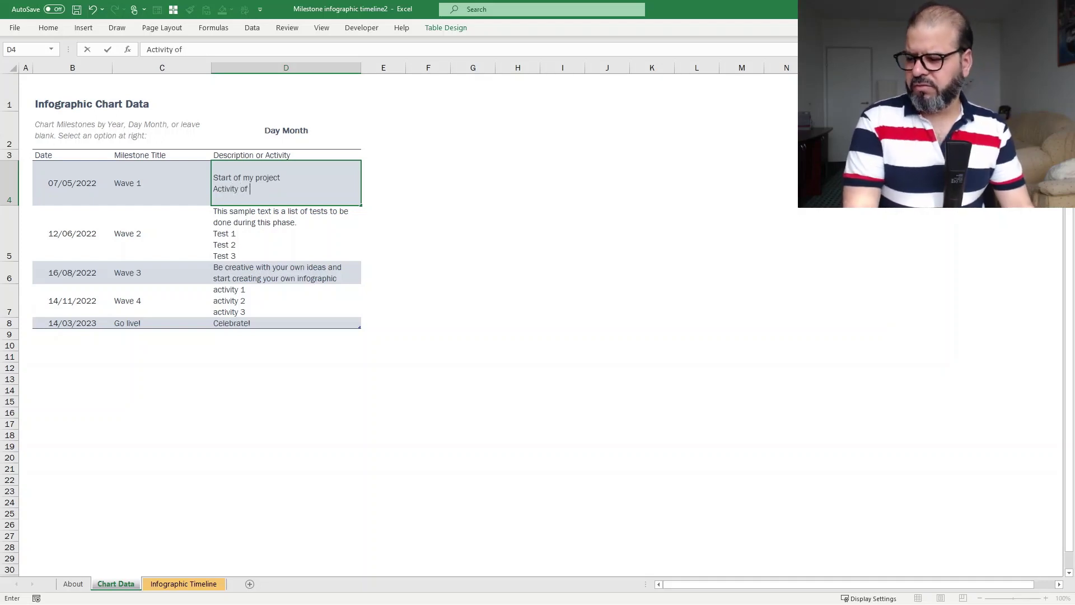
{"action": "type", "text": "Construciton"}
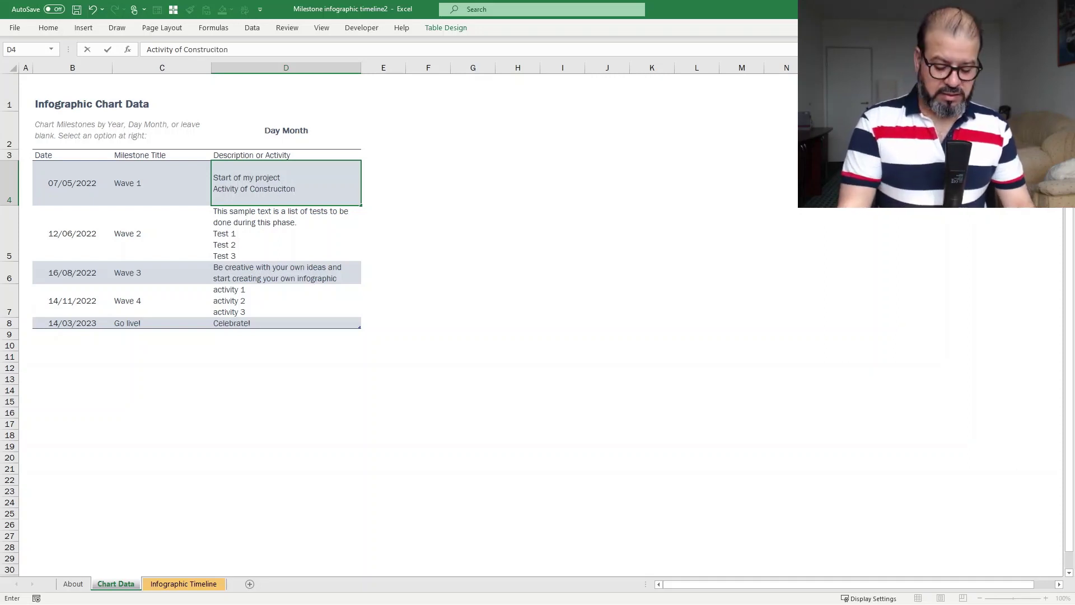
{"action": "key", "text": "alt+Return"}
{"action": "type", "text": "CW"}
{"action": "key", "text": "Return"}
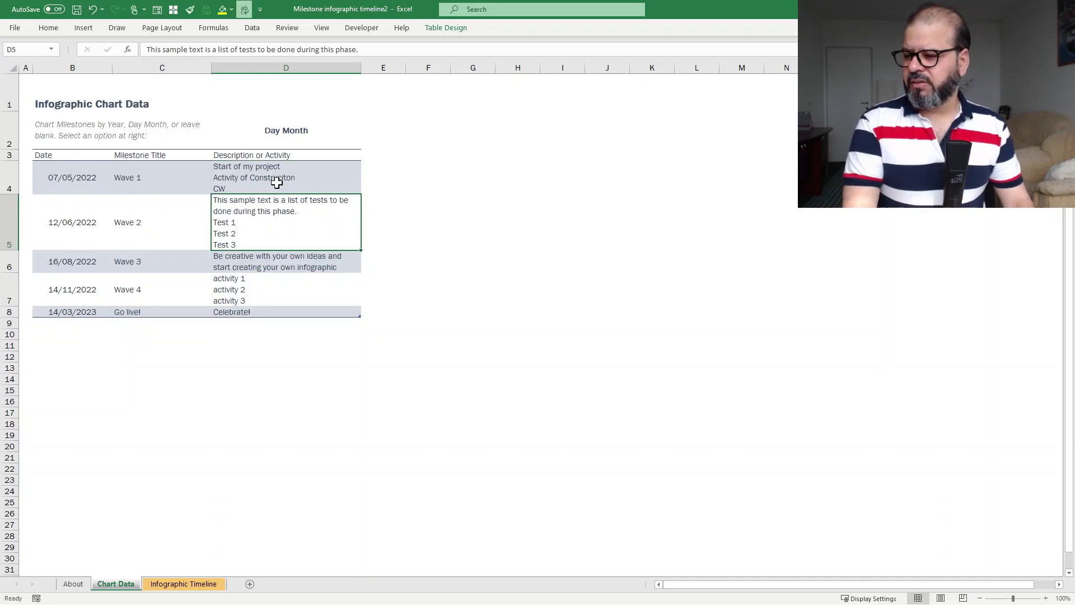
Replace the first line of Wave 2's description in D5 with 'Add in Electrical eqp'.
{"action": "double_click", "coordinate": [307, 212]}
{"action": "left_click_drag", "start_coordinate": [307, 213], "coordinate": [183, 187]}
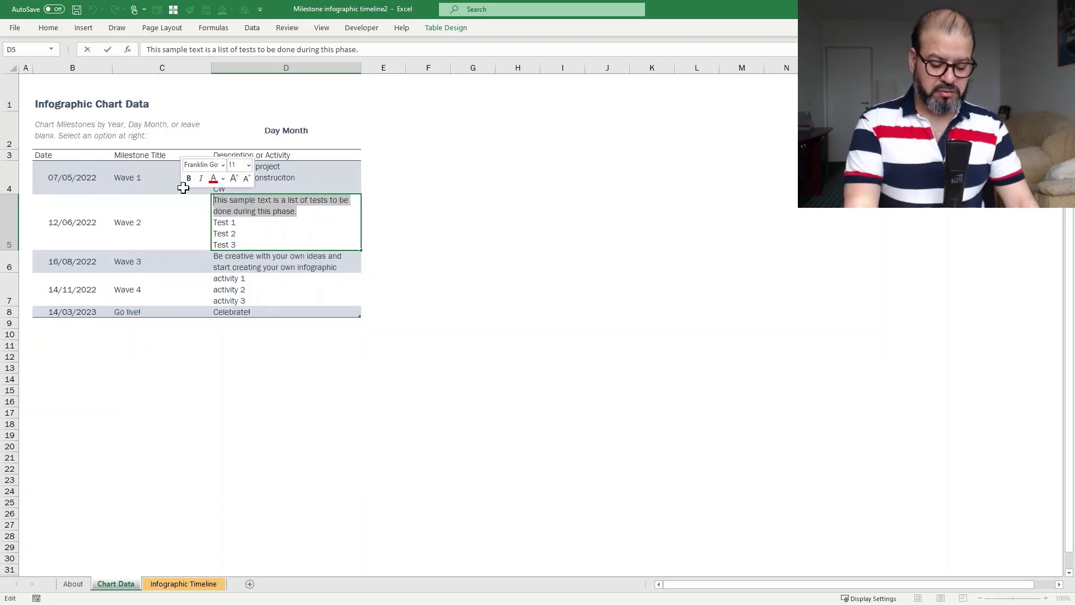
{"action": "type", "text": "Add in "}
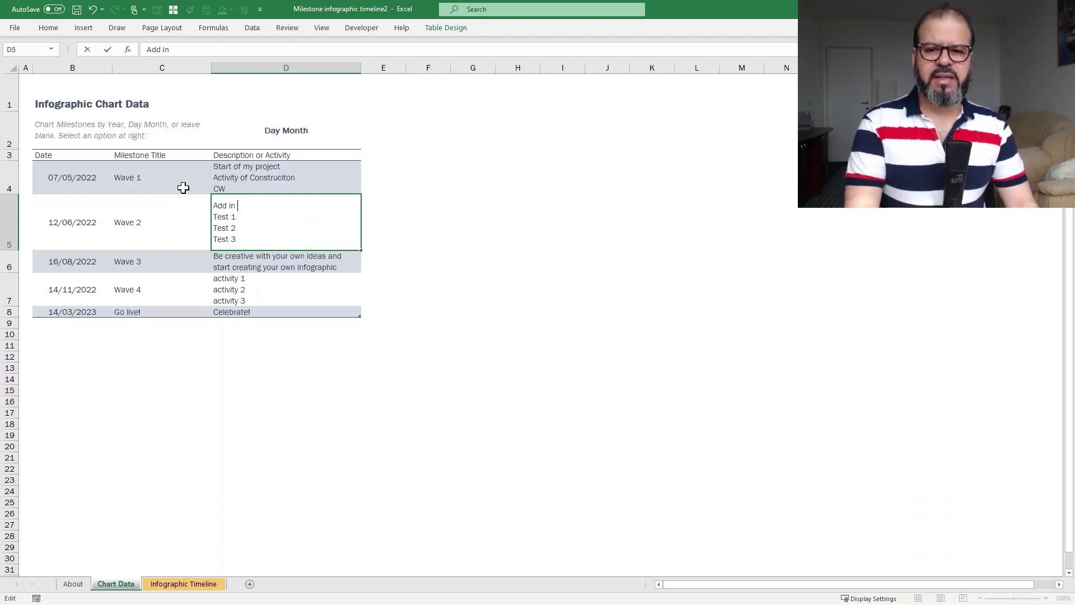
{"action": "type", "text": "Electri"}
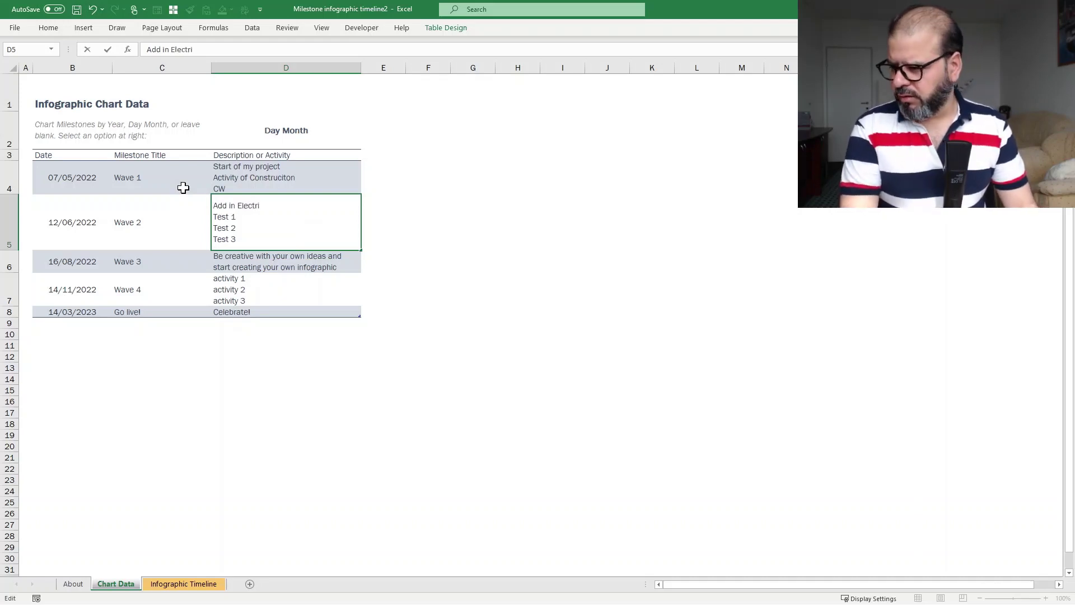
{"action": "type", "text": "ical eqp"}
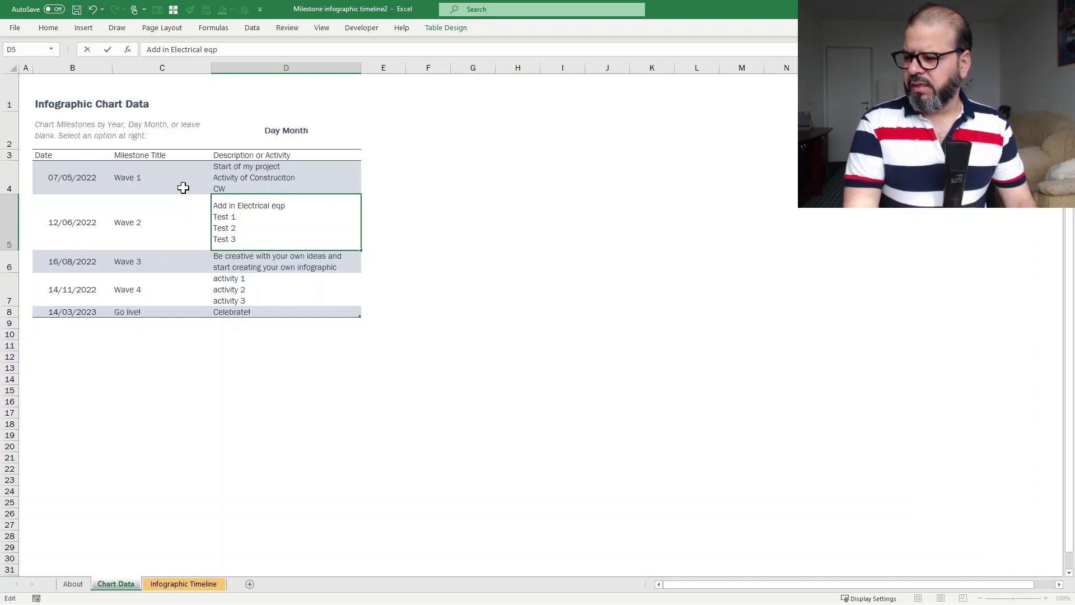
{"action": "key", "text": "Down"}
{"action": "key", "text": "Home"}
{"action": "key", "text": "ctrl+shift+Right"}
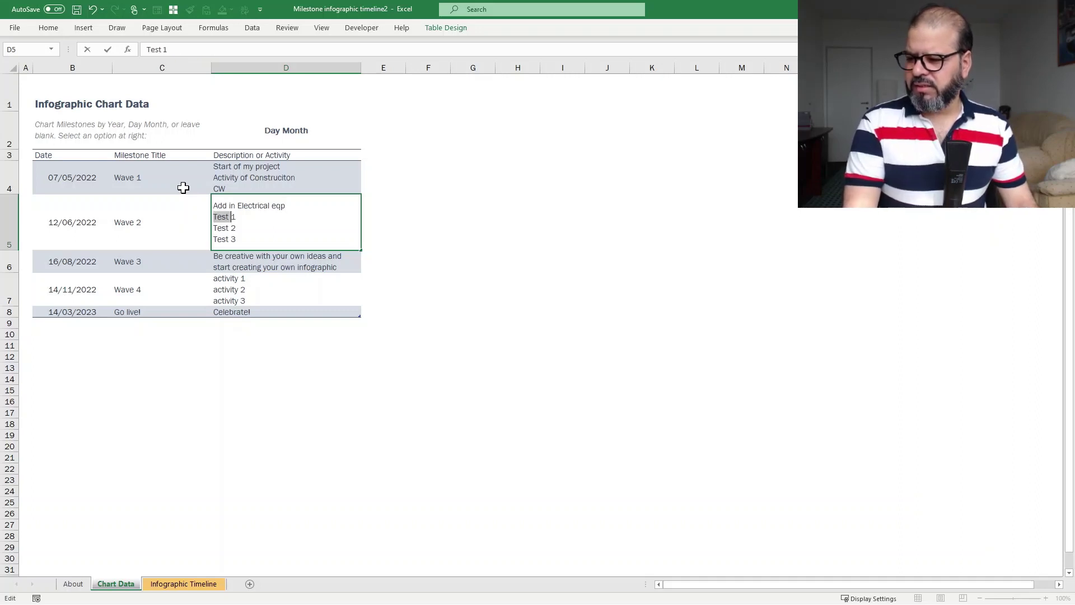
{"action": "key", "text": "Return"}
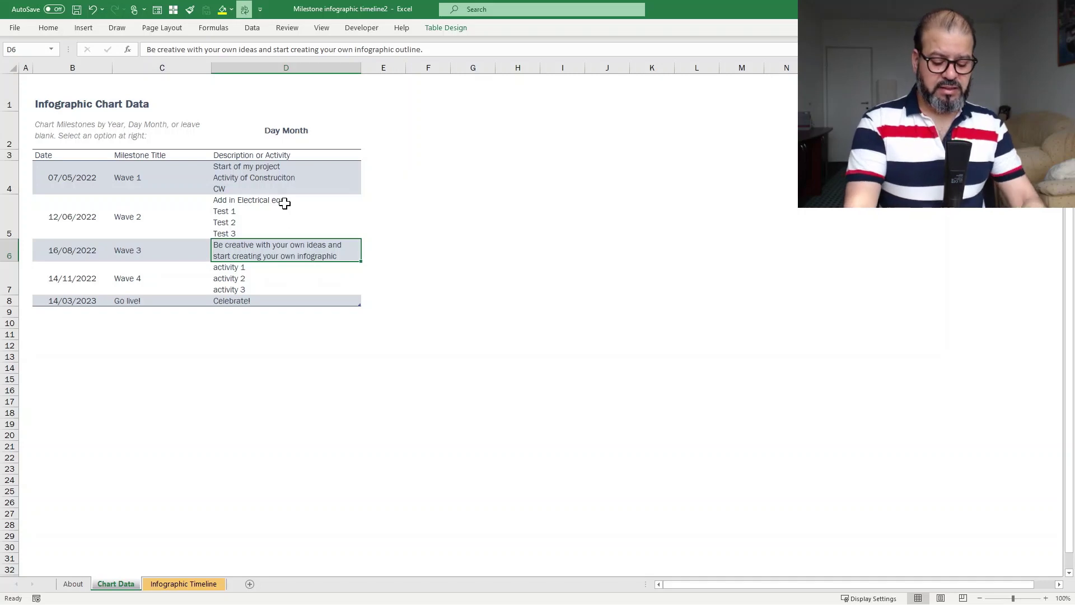
Rewrite Wave 3's description in D6 as 'Verficiation of All the work done' and 'Cleanup 1'.
{"action": "type", "text": "Verficiat"}
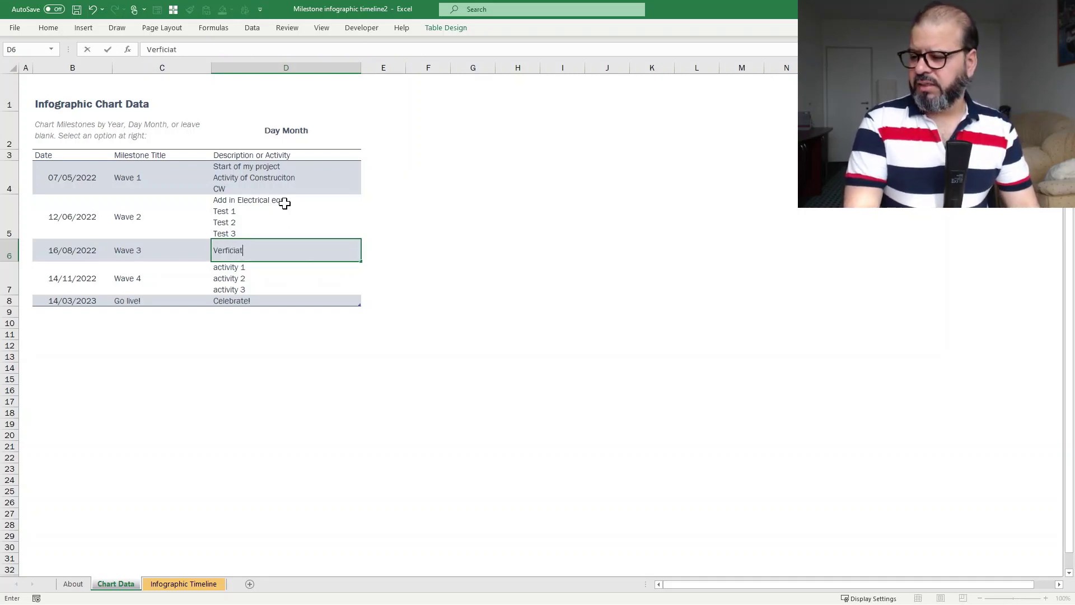
{"action": "type", "text": "ion of All the owrk"}
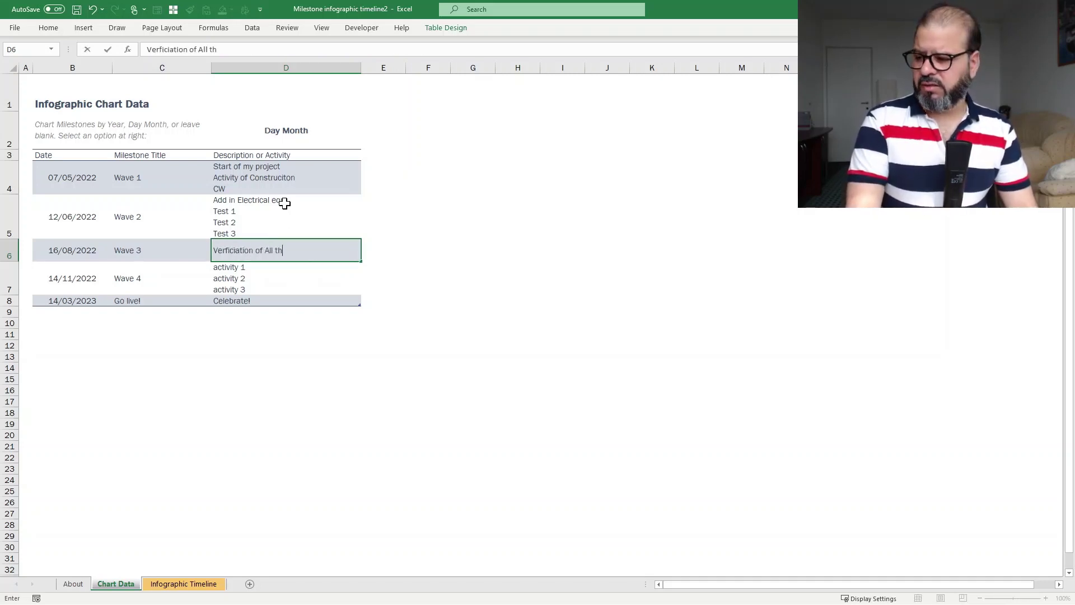
{"action": "key", "text": "BackSpace"}
{"action": "key", "text": "BackSpace"}
{"action": "key", "text": "BackSpace"}
{"action": "key", "text": "BackSpace"}
{"action": "type", "text": "work done"}
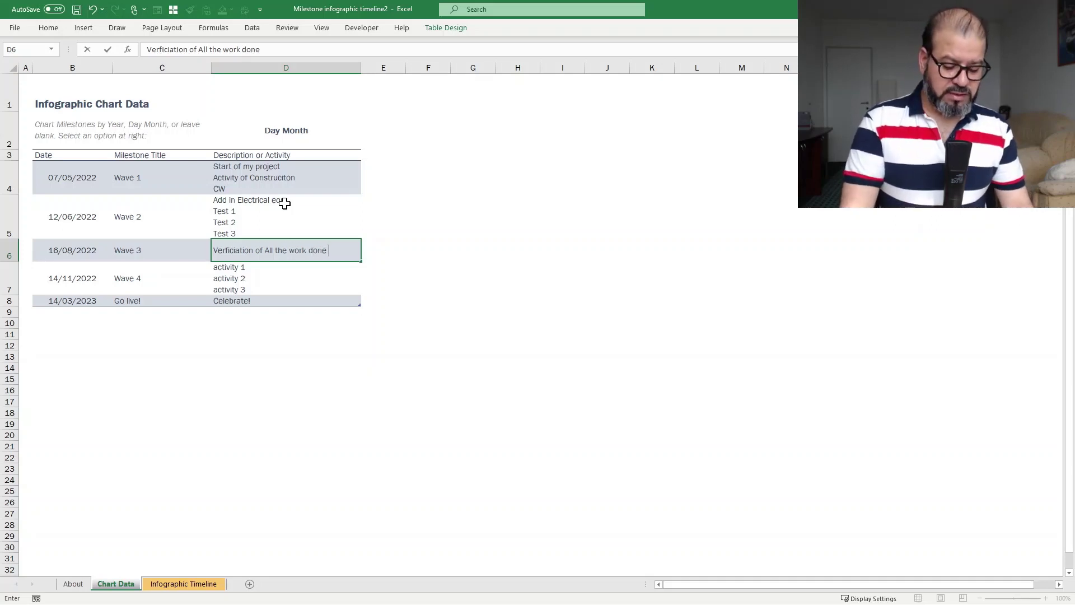
{"action": "key", "text": "alt+Return"}
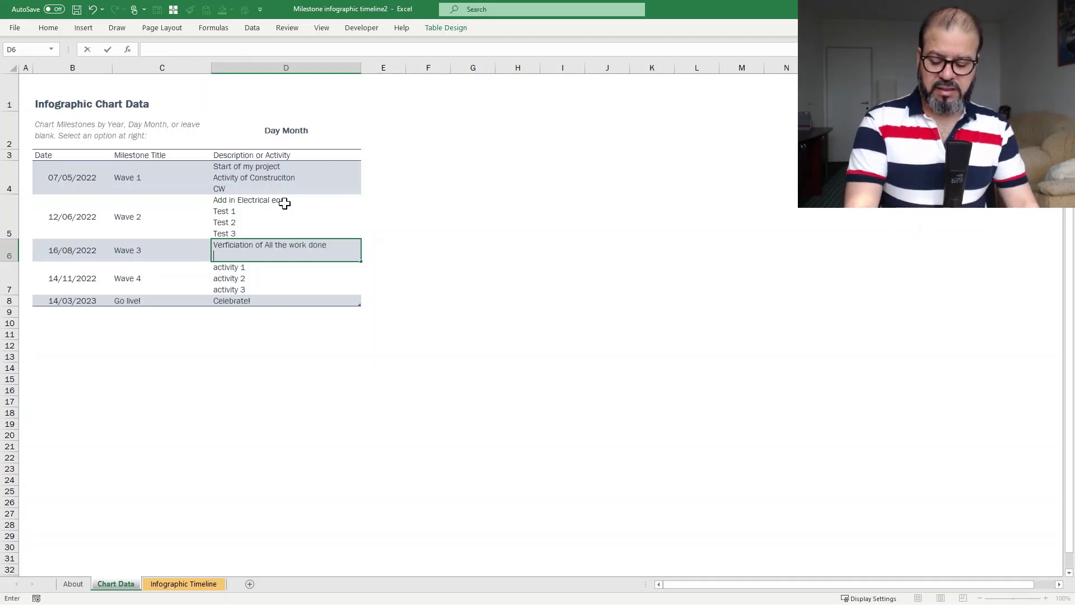
{"action": "type", "text": "Cleanup 1"}
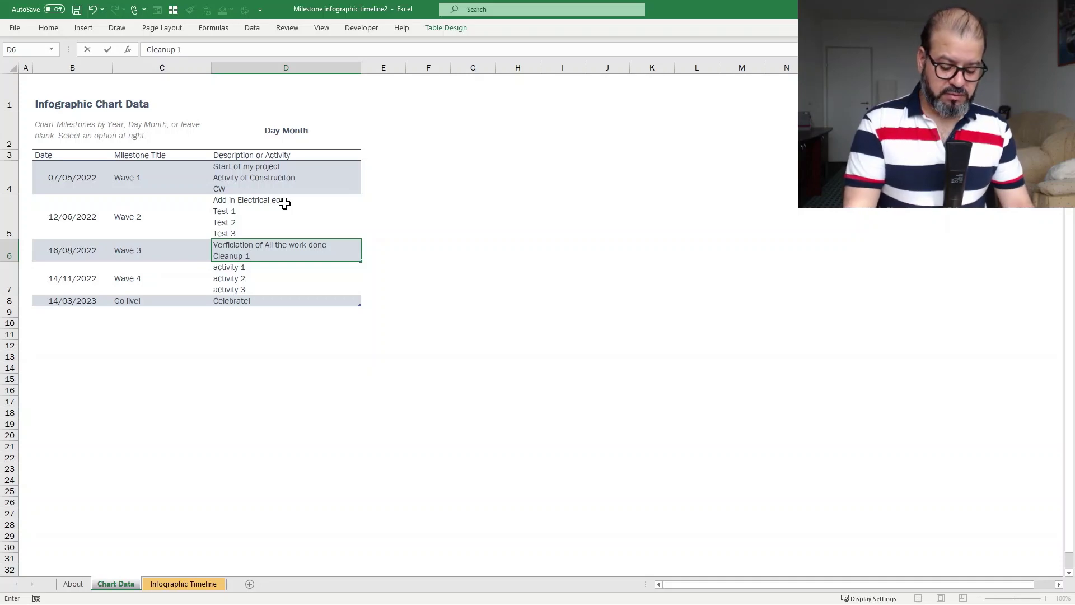
{"action": "key", "text": "alt+Return"}
{"action": "type", "text": "Cl"}
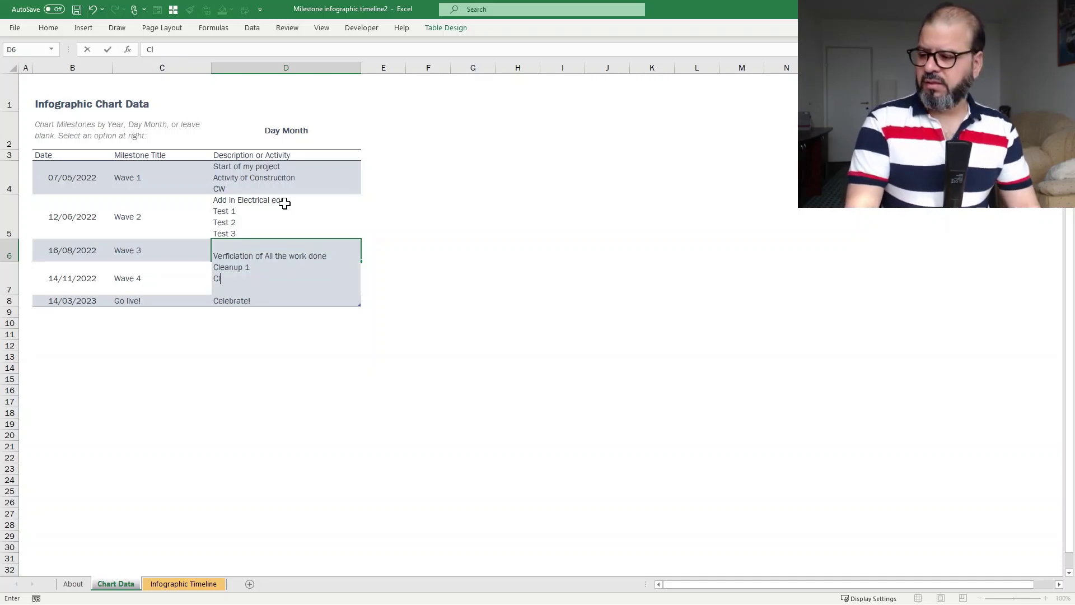
{"action": "key", "text": "BackSpace"}
{"action": "key", "text": "ctrl+Return"}
{"action": "key", "text": "Down"}
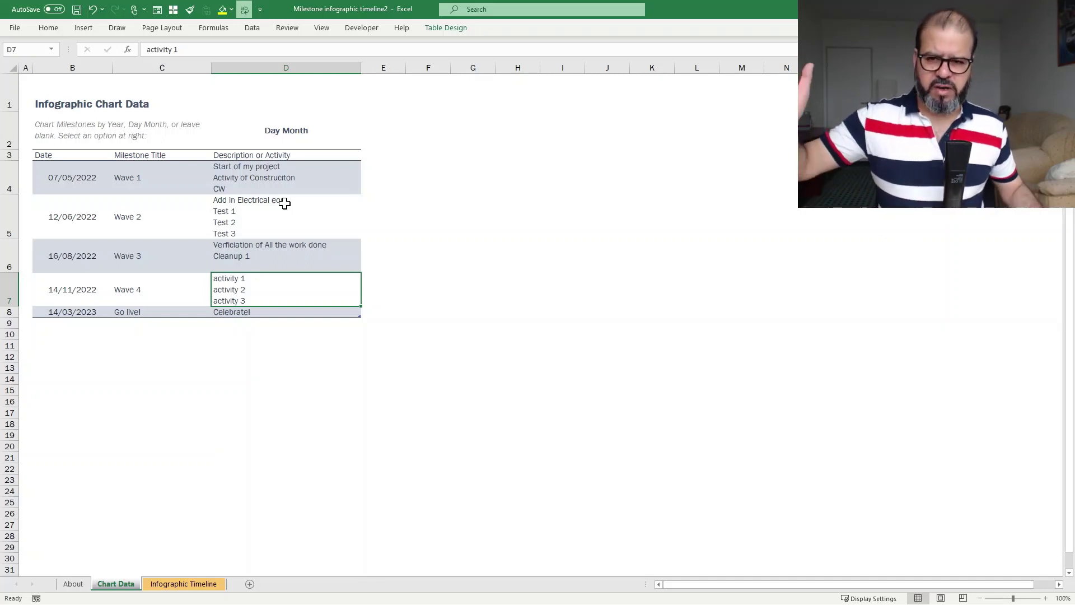
Fill the arrowhead at the 2023 end of the infographic timeline with blue.
{"action": "left_click", "coordinate": [183, 583]}
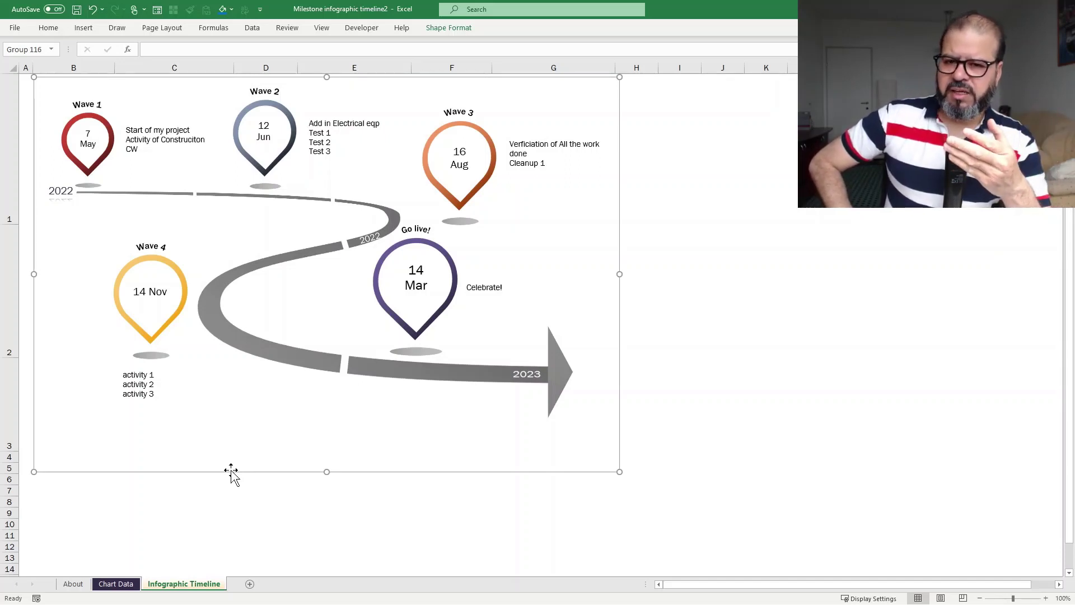
{"action": "left_click", "coordinate": [560, 376]}
{"action": "left_click", "coordinate": [428, 29]}
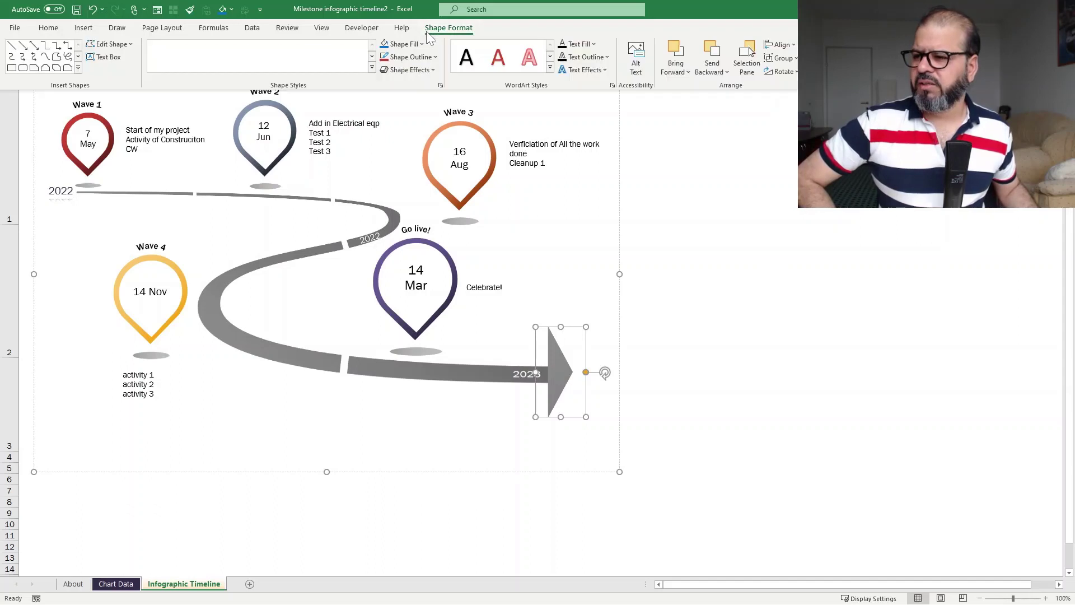
{"action": "left_click", "coordinate": [390, 47]}
{"action": "left_click", "coordinate": [695, 412]}
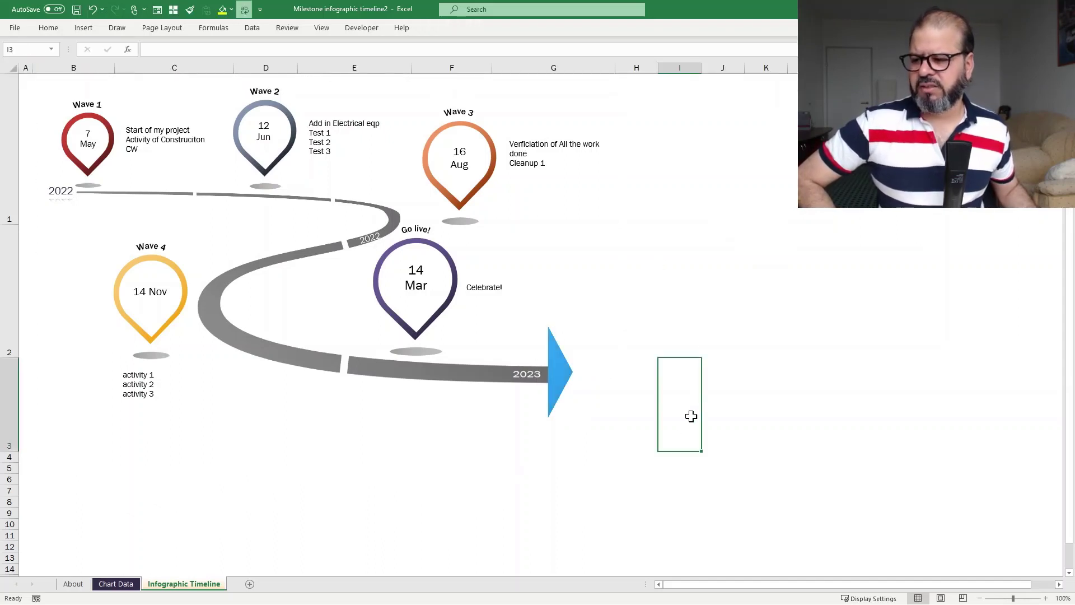